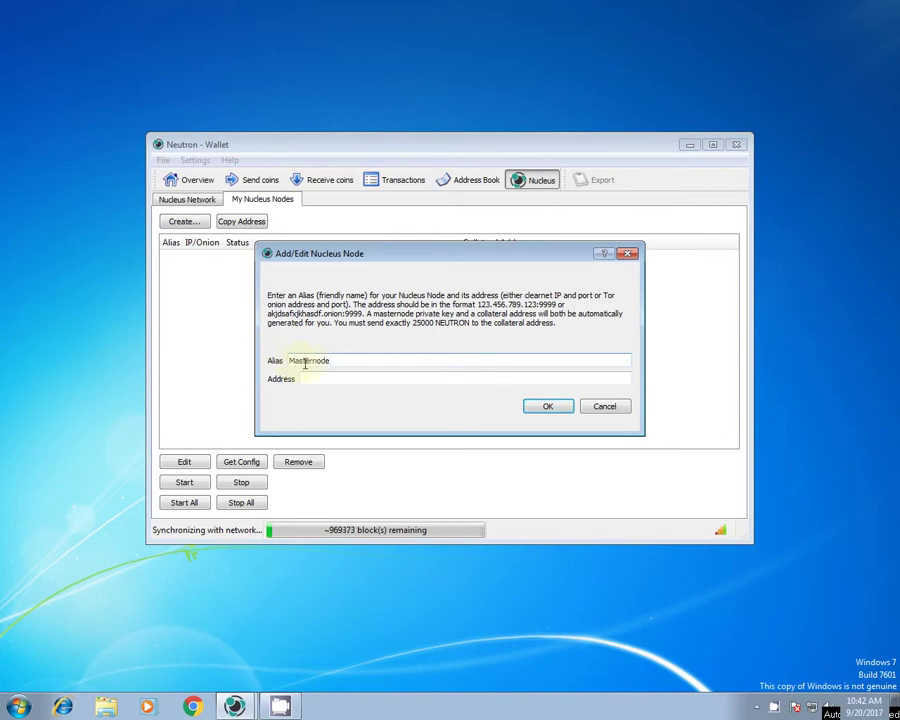
Enter address 10.0.0.1:32001 for the Masternode node and save the entry.
{"action": "left_click", "coordinate": [322, 381]}
{"action": "type", "text": "10.0.0.1:32001"}
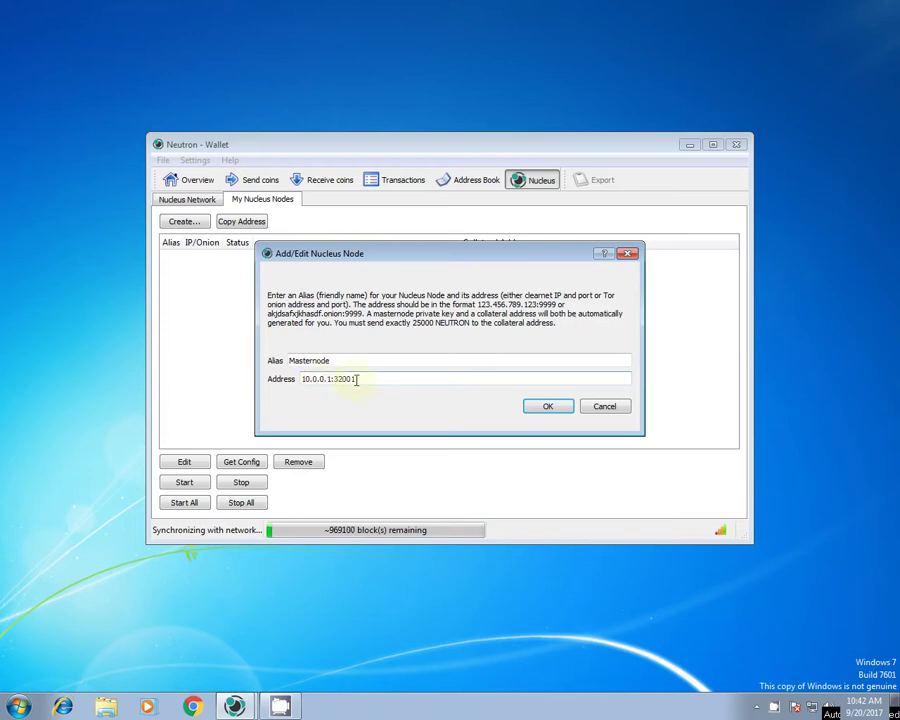
{"action": "left_click", "coordinate": [547, 404]}
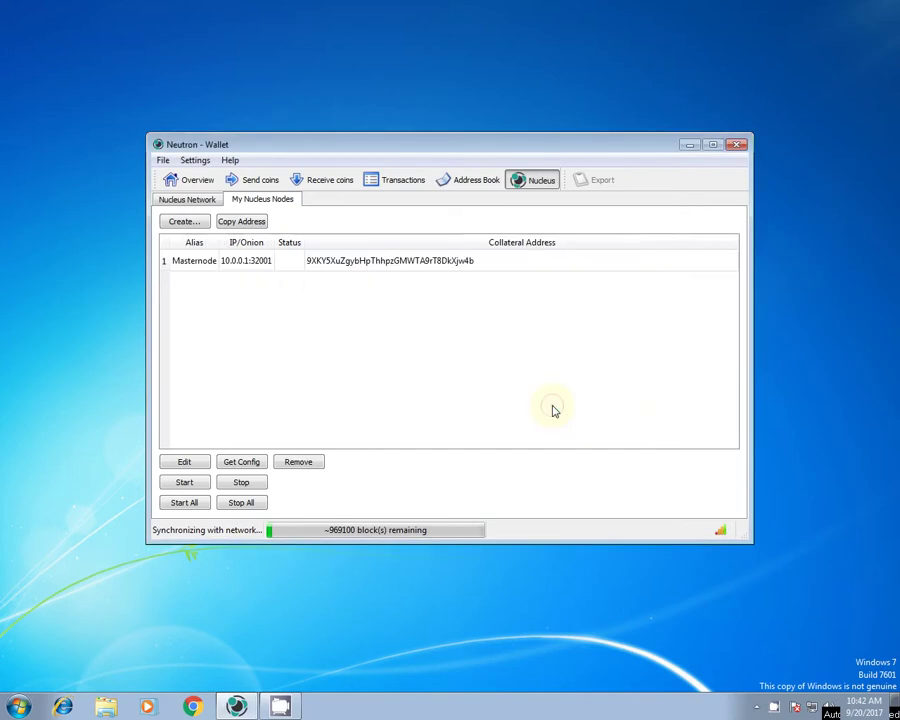
Show the Masternode's configuration template and copy all its lines to the clipboard.
{"action": "left_click", "coordinate": [292, 262]}
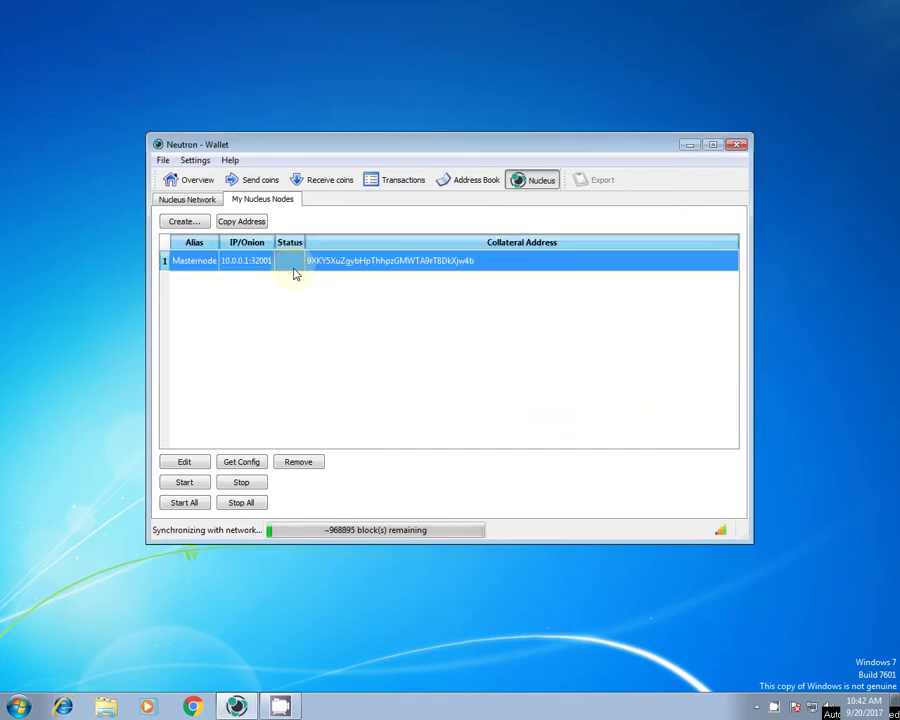
{"action": "left_click", "coordinate": [245, 462]}
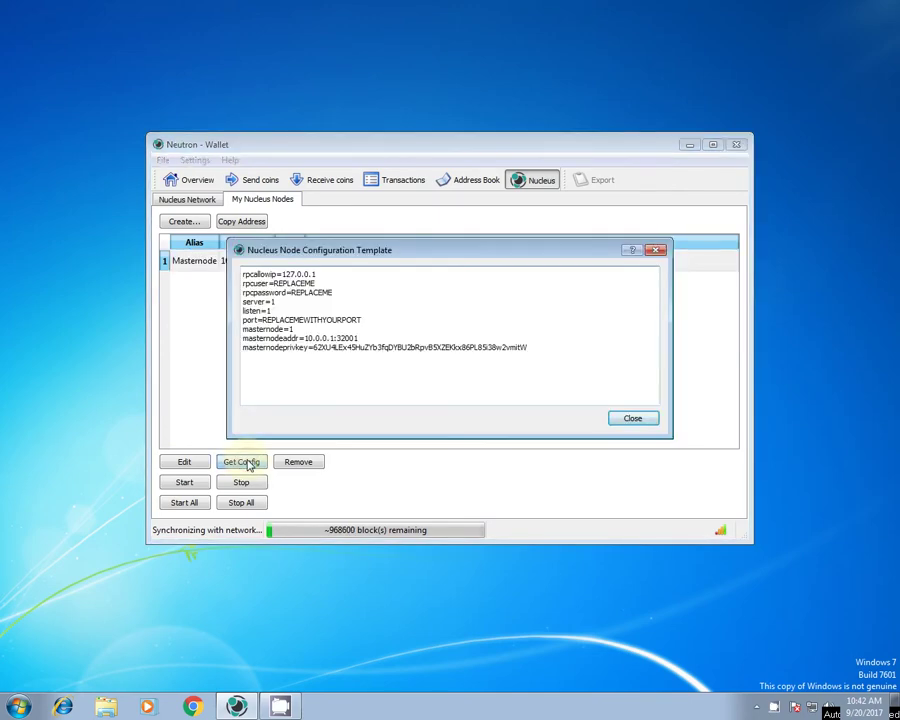
{"action": "left_click_drag", "start_coordinate": [564, 364], "coordinate": [241, 273]}
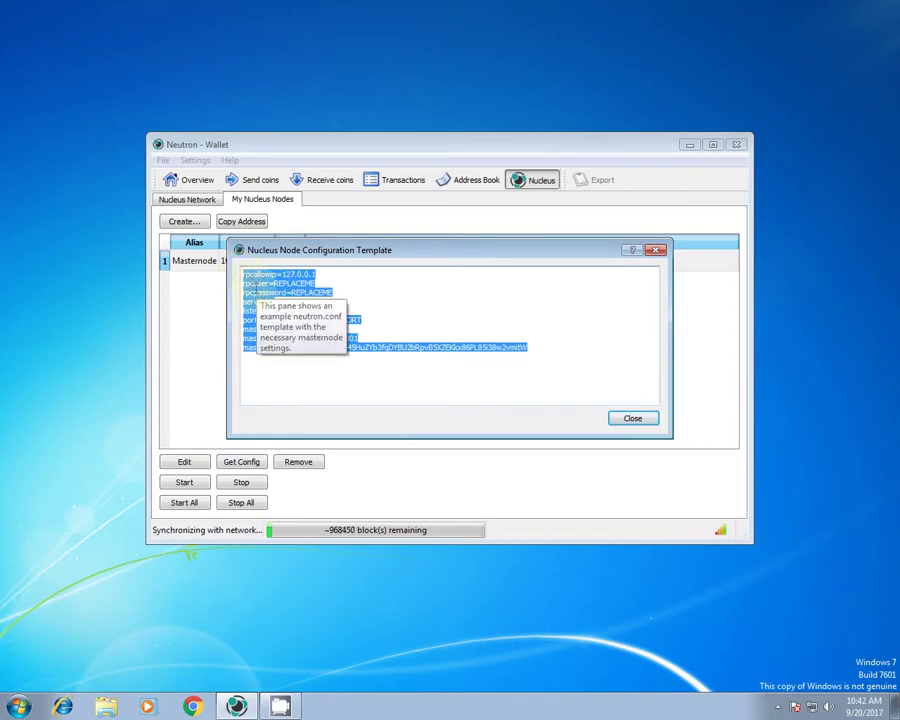
{"action": "right_click", "coordinate": [255, 287]}
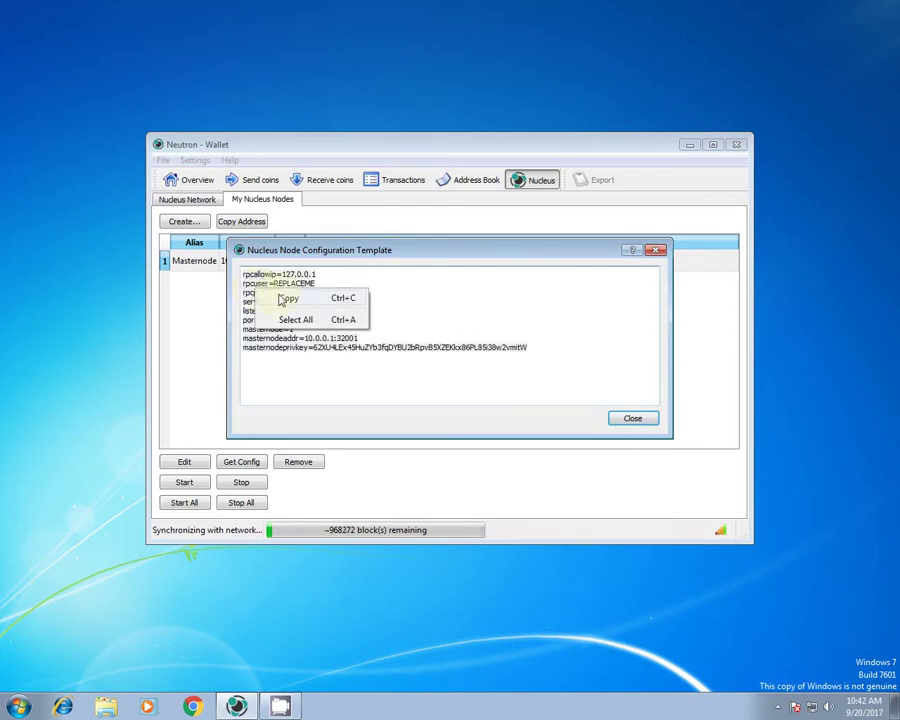
{"action": "left_click", "coordinate": [284, 298]}
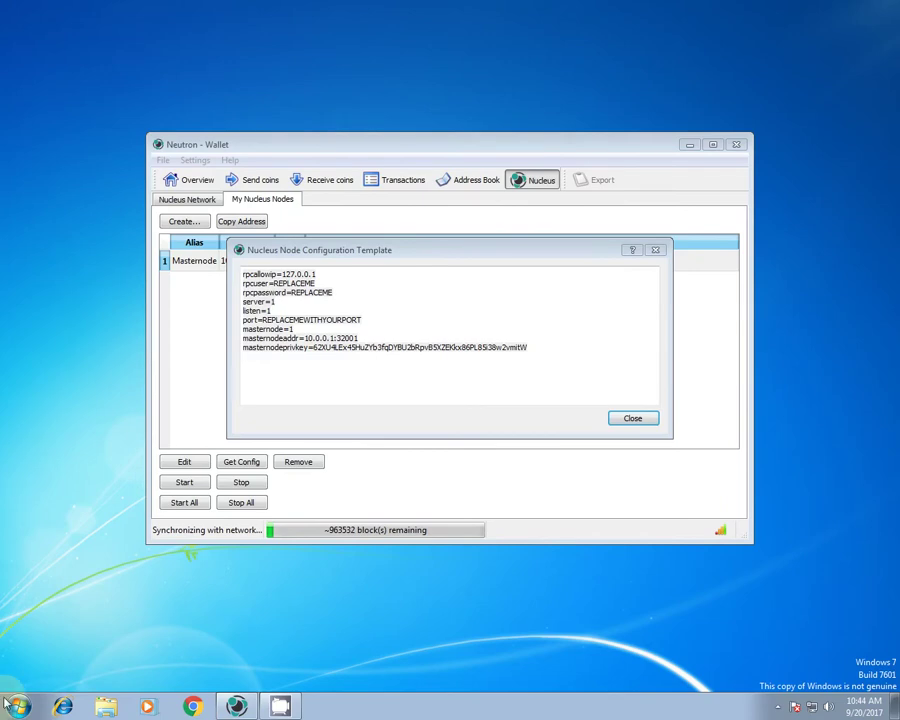
Search %appdata% to reach the Roaming folder and open the Neutron folder.
{"action": "left_click", "coordinate": [16, 706]}
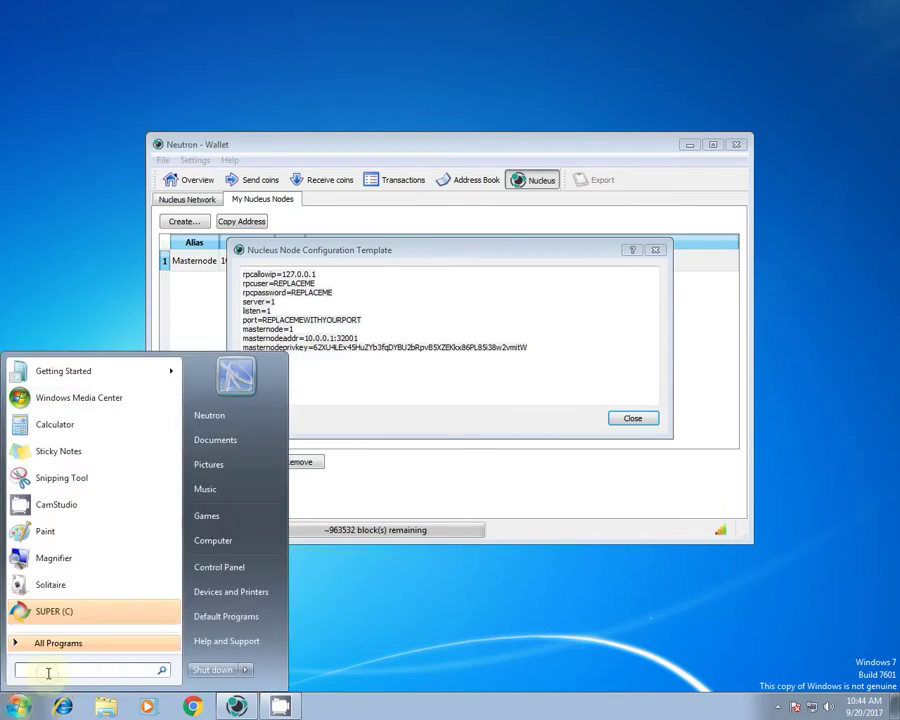
{"action": "type", "text": "%app"}
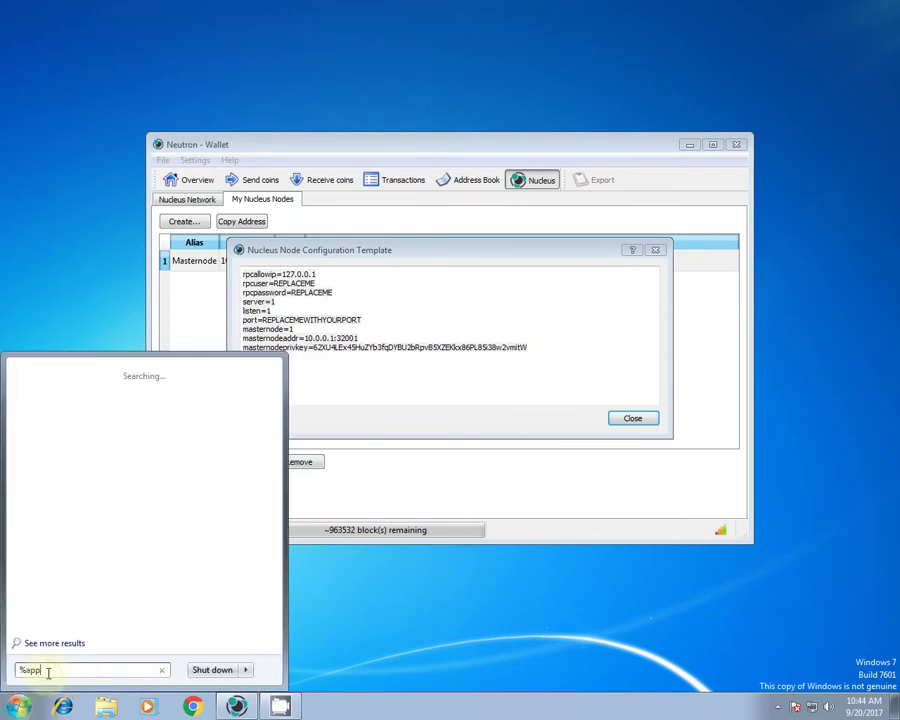
{"action": "type", "text": "data"}
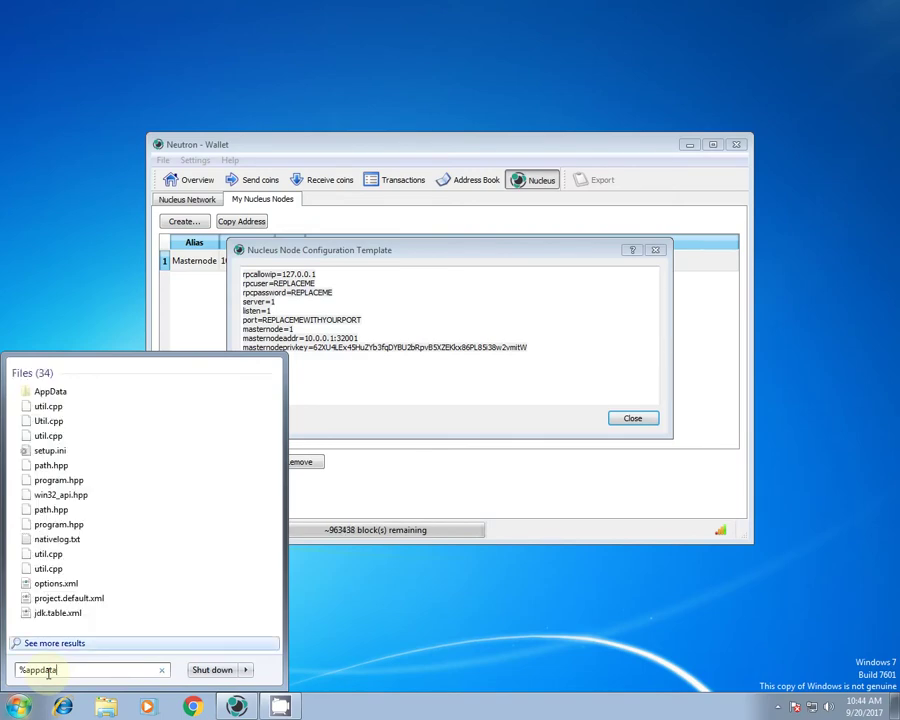
{"action": "type", "text": "%"}
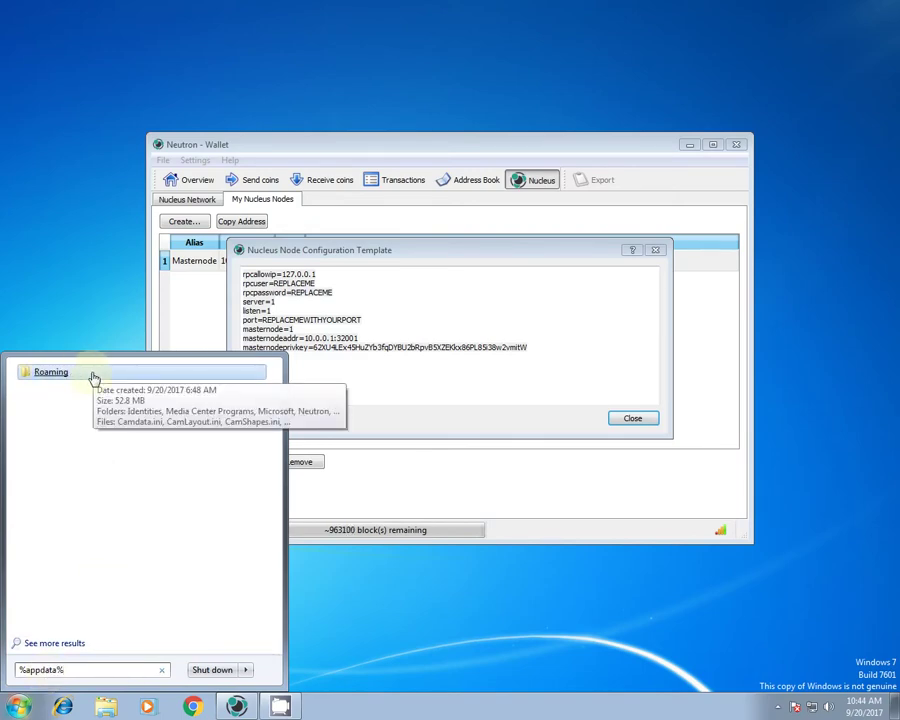
{"action": "left_click", "coordinate": [93, 376]}
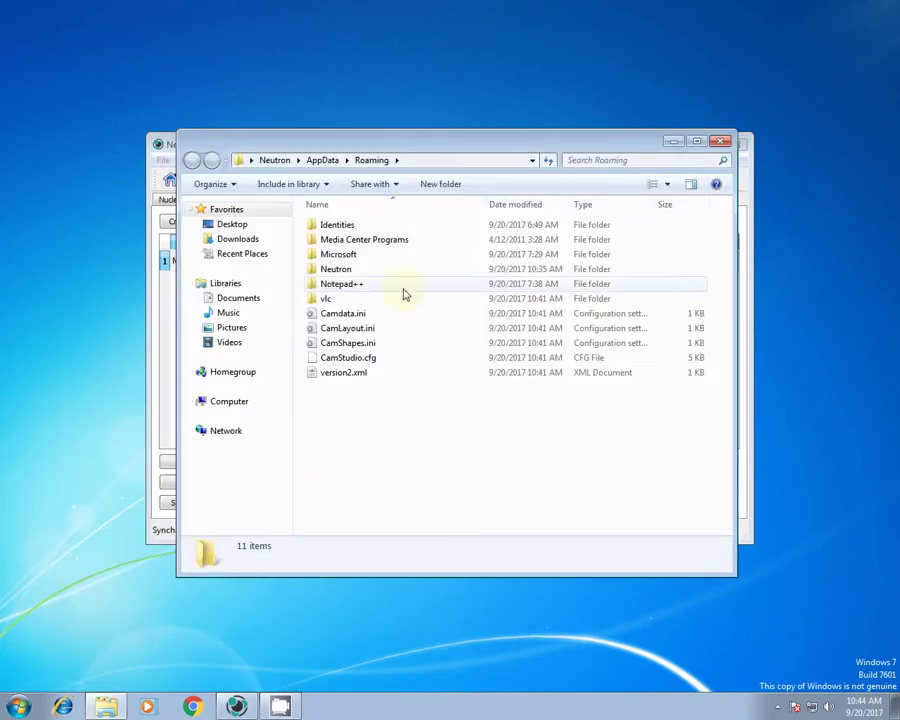
{"action": "left_click", "coordinate": [353, 270]}
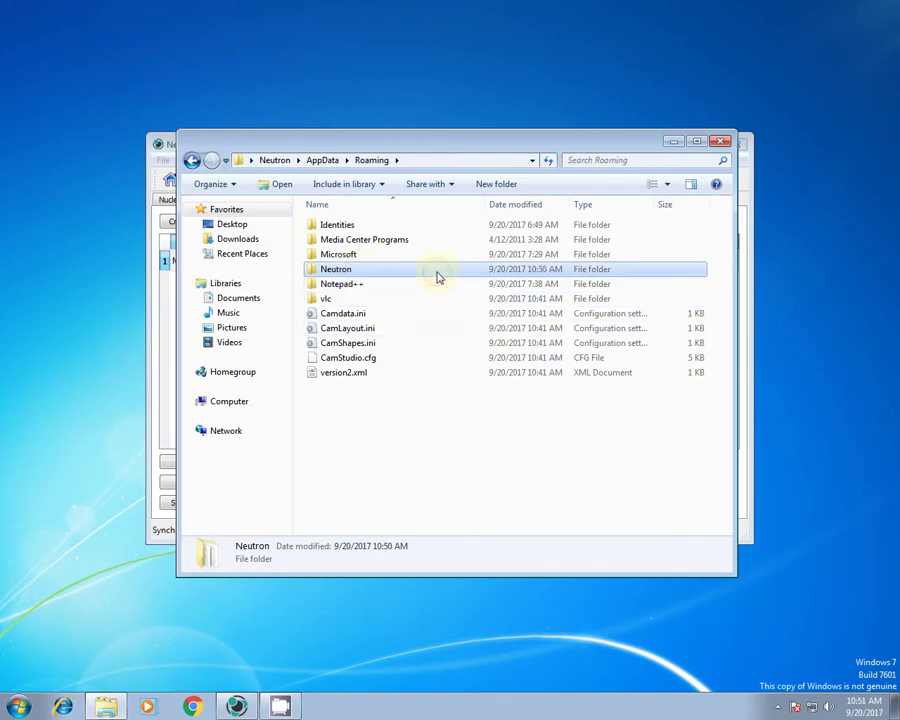
{"action": "double_click", "coordinate": [437, 277]}
Create a new text file in the Neutron folder named neutron.conf, accepting the extension change.
{"action": "right_click", "coordinate": [390, 371]}
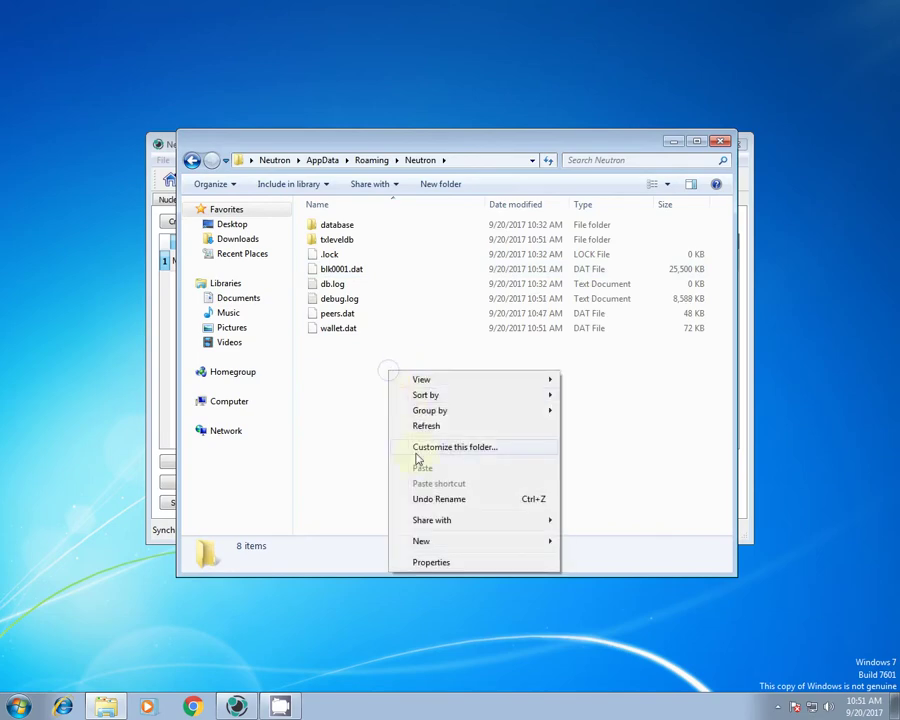
{"action": "mouse_move", "coordinate": [428, 542]}
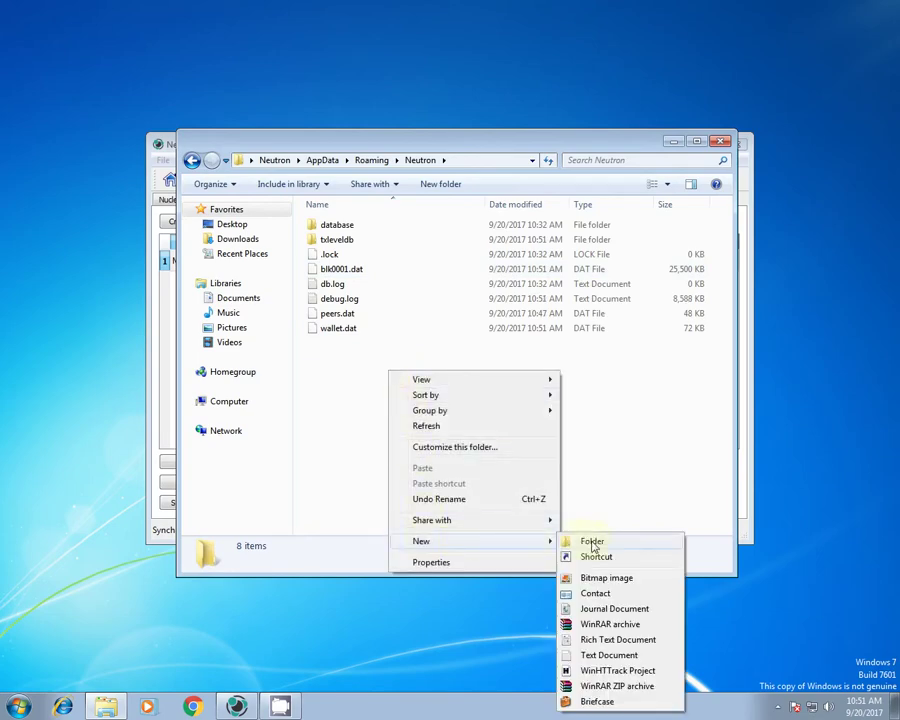
{"action": "left_click", "coordinate": [602, 655]}
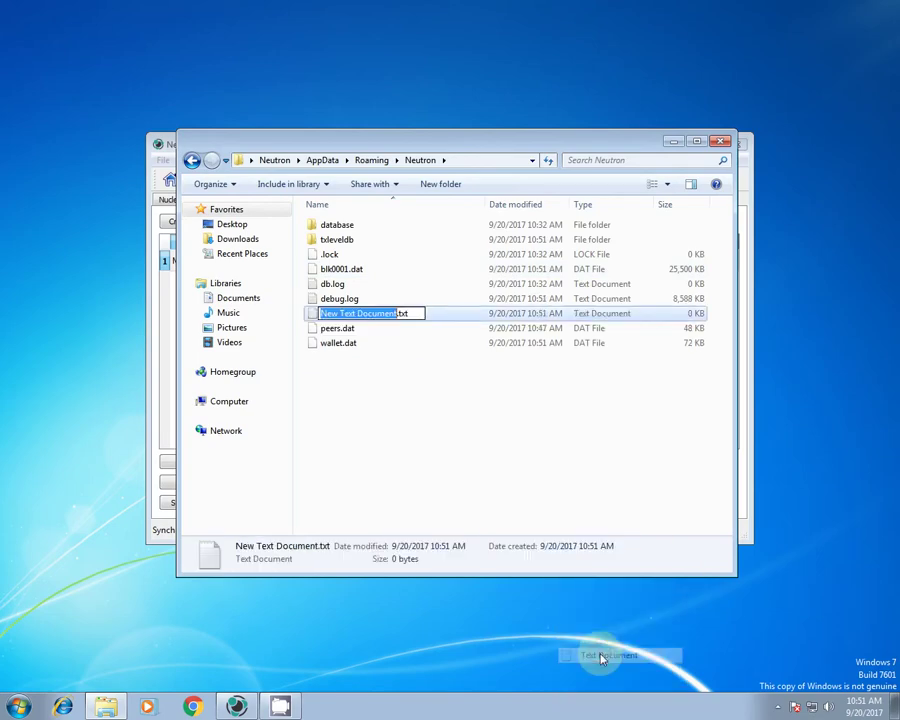
{"action": "left_click_drag", "start_coordinate": [420, 313], "coordinate": [311, 300]}
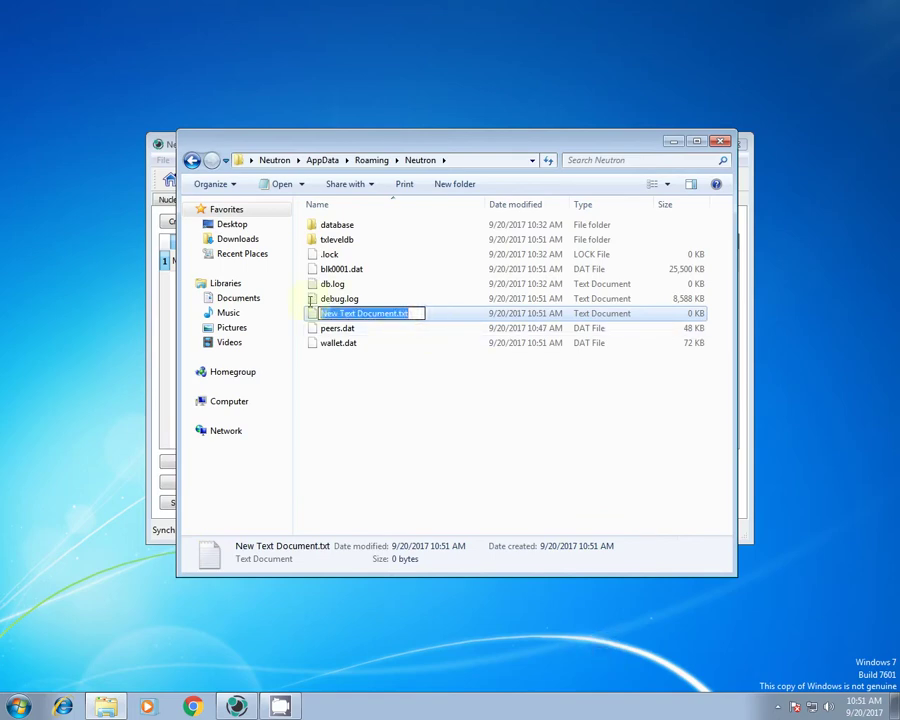
{"action": "type", "text": "neutron.conf"}
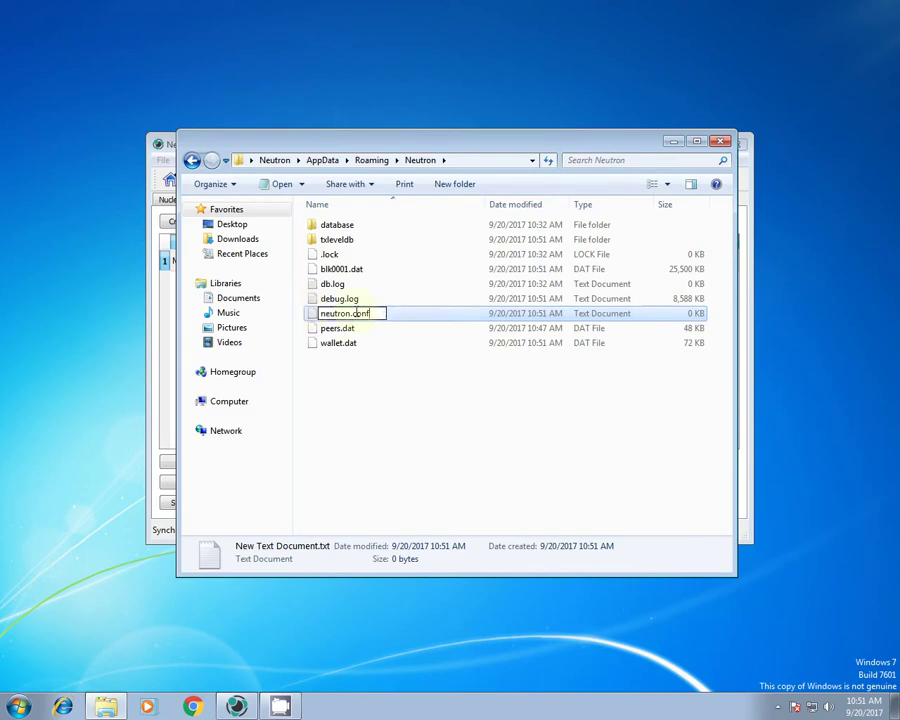
{"action": "key", "text": "Return"}
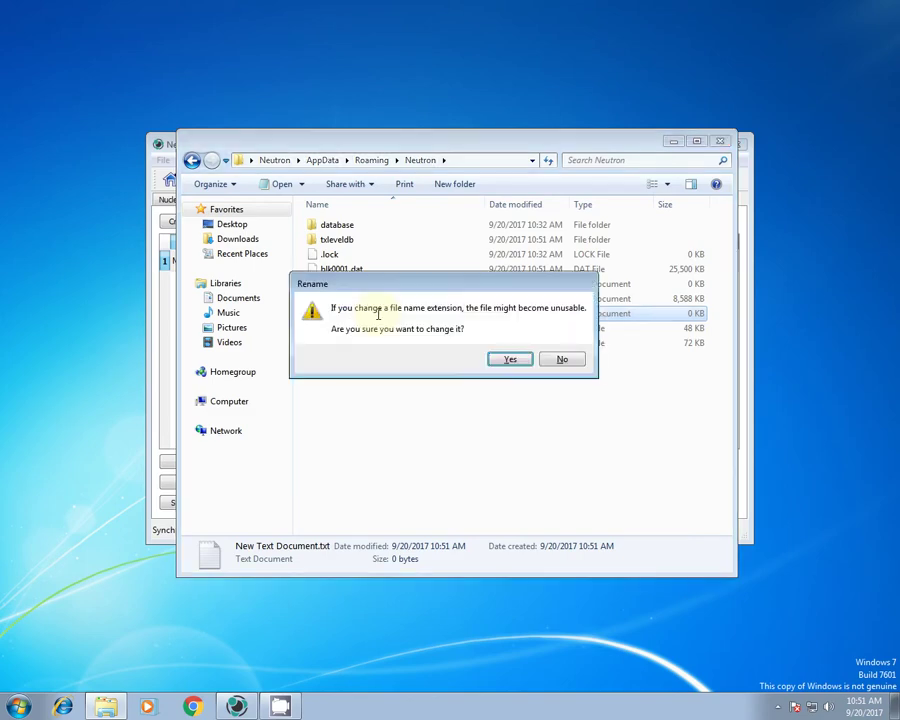
{"action": "left_click", "coordinate": [511, 360]}
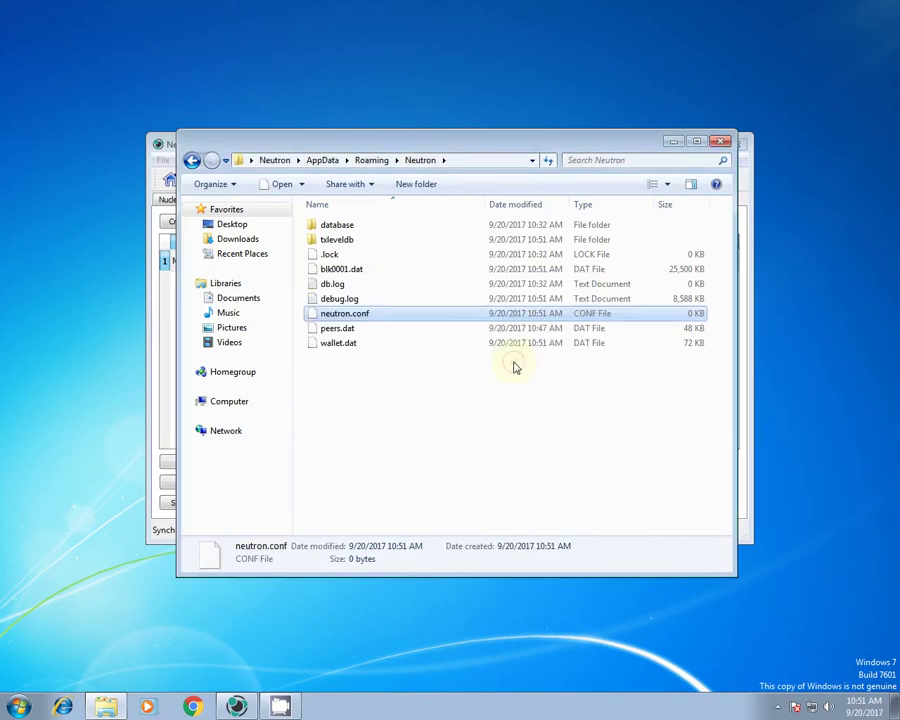
Open neutron.conf in Notepad without making Notepad the default program for it.
{"action": "double_click", "coordinate": [365, 318]}
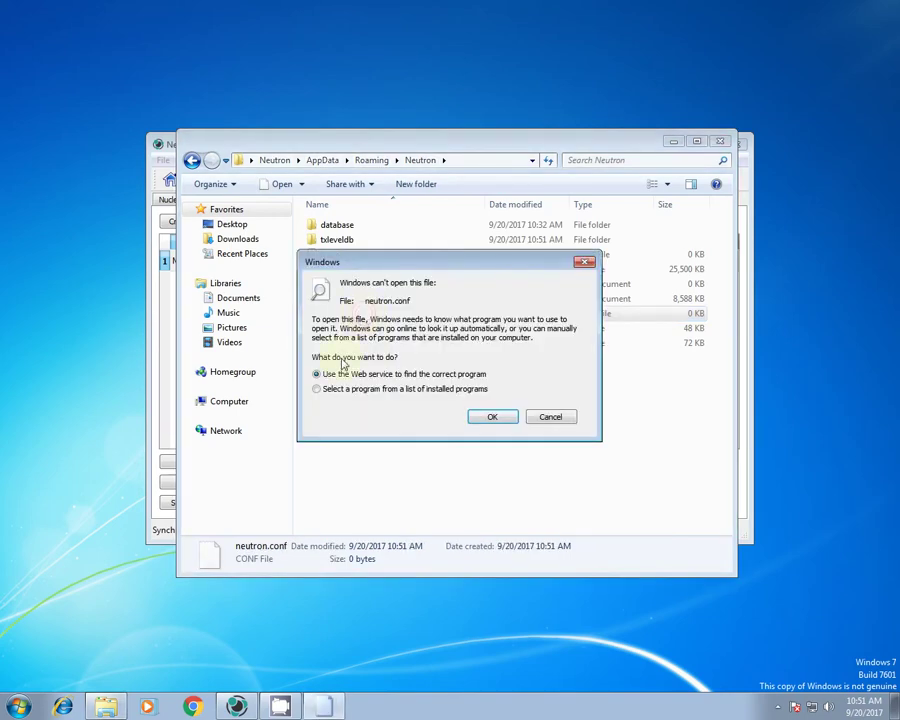
{"action": "left_click", "coordinate": [317, 389]}
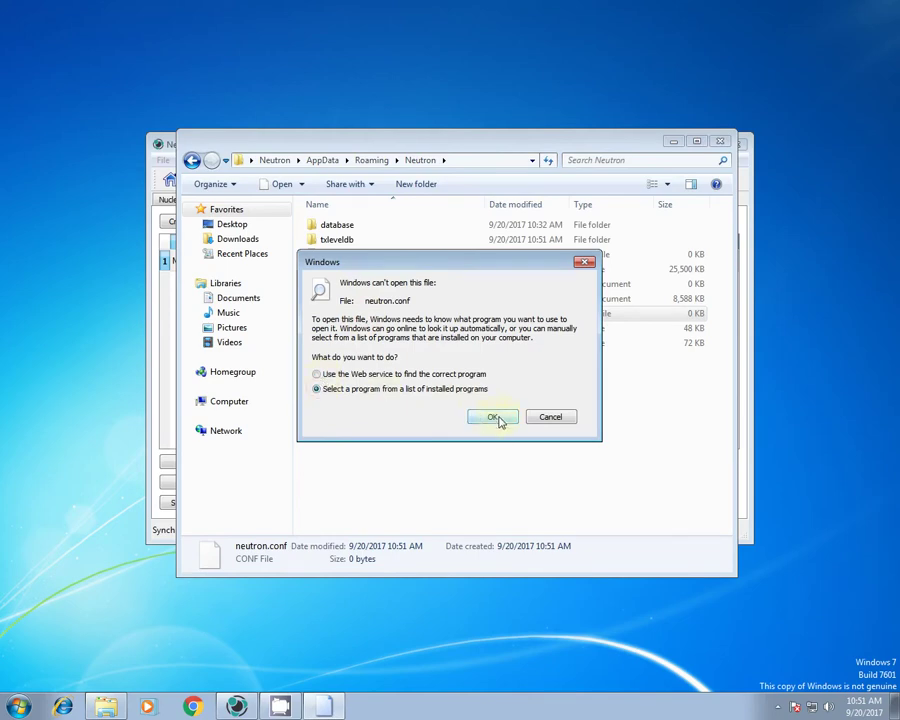
{"action": "left_click", "coordinate": [500, 421]}
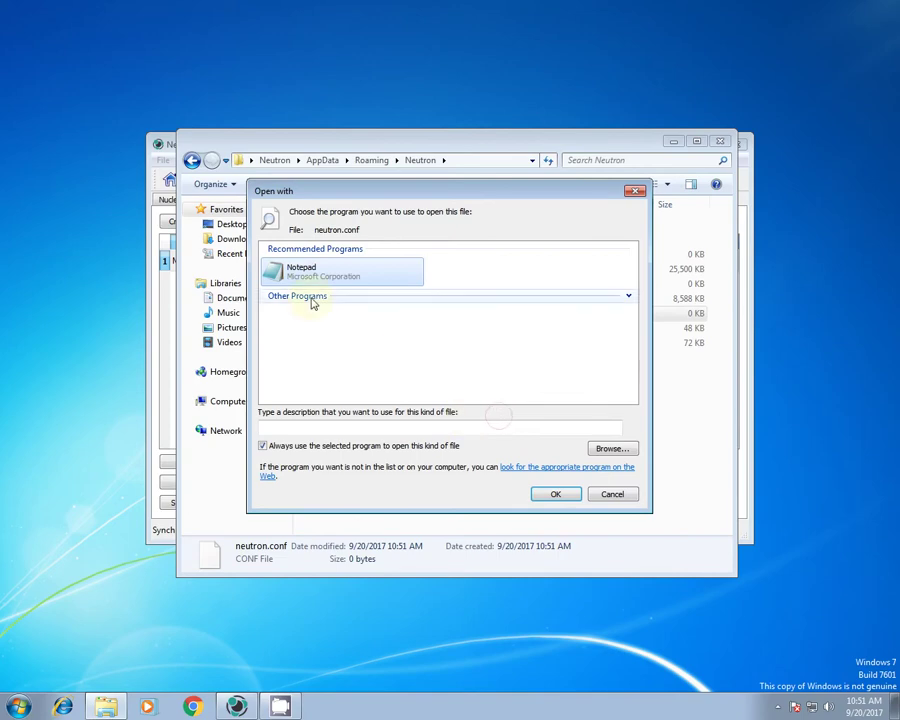
{"action": "left_click", "coordinate": [263, 446]}
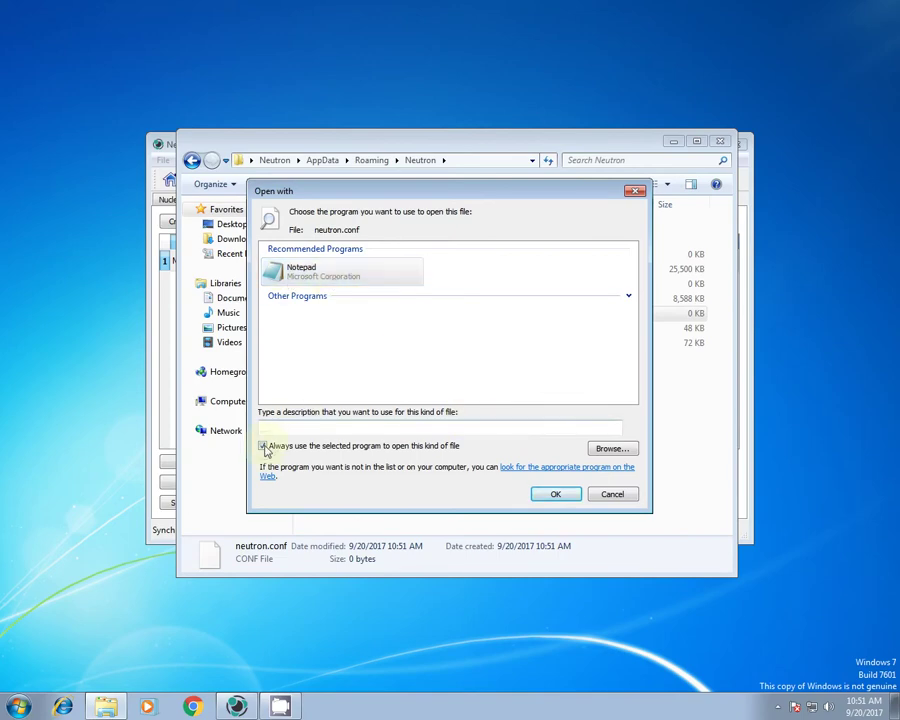
{"action": "left_click", "coordinate": [540, 499]}
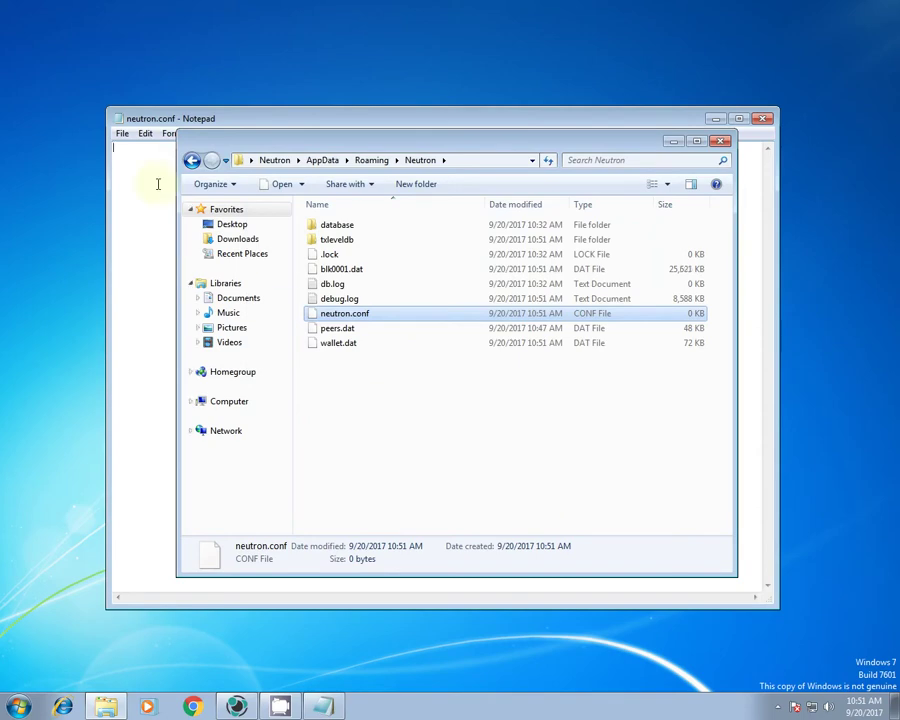
Paste the masternode template and fill in the RPC user, RPC password and port 32001.
{"action": "left_click", "coordinate": [123, 136]}
{"action": "mouse_move", "coordinate": [147, 142]}
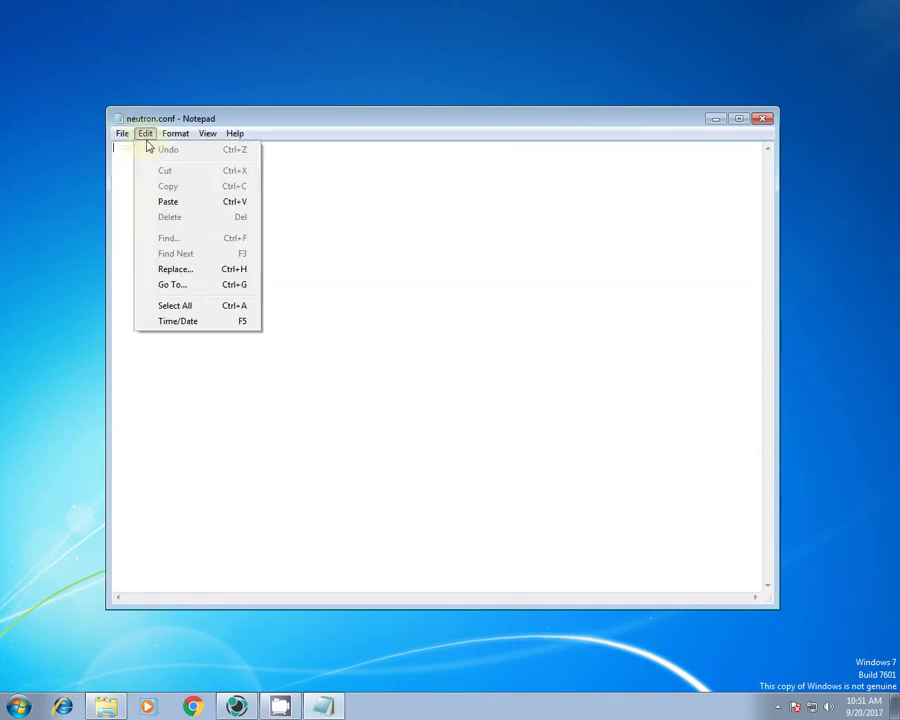
{"action": "left_click", "coordinate": [165, 204]}
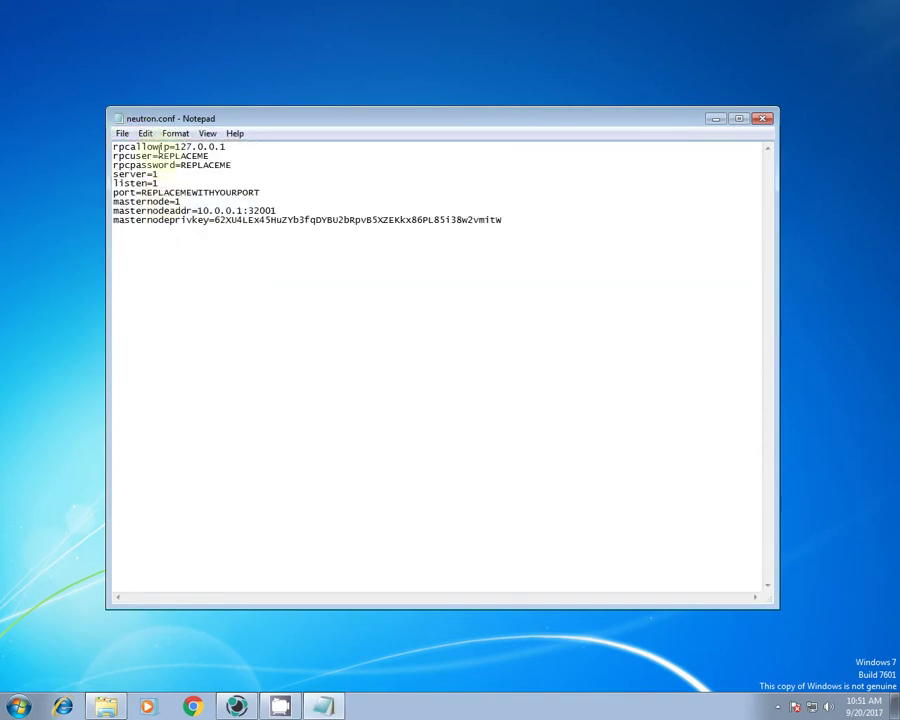
{"action": "left_click_drag", "start_coordinate": [158, 155], "coordinate": [206, 156]}
{"action": "type", "text": "user=username"}
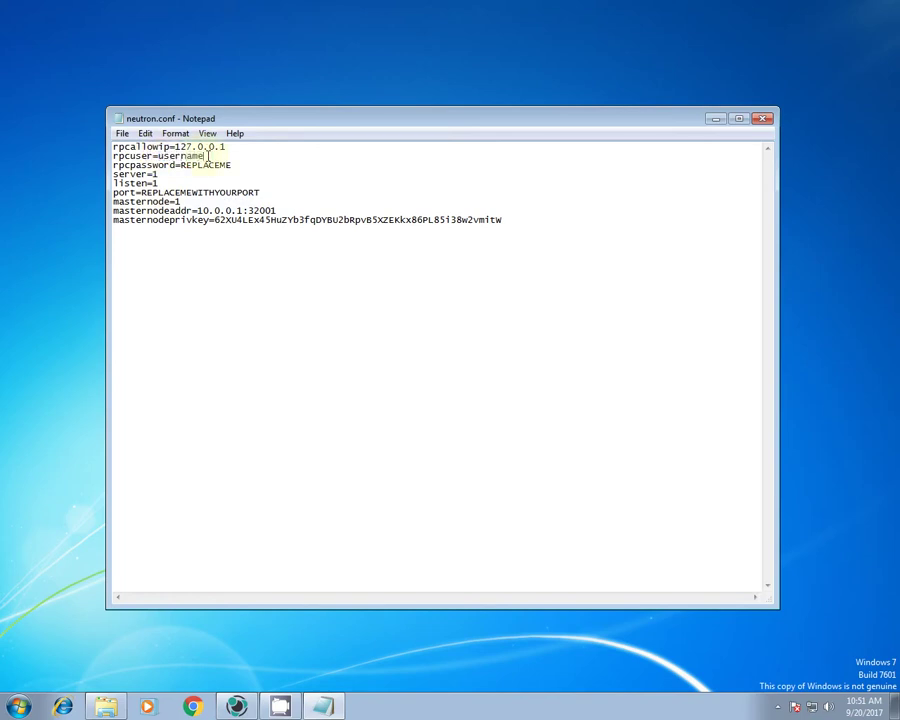
{"action": "left_click_drag", "start_coordinate": [181, 165], "coordinate": [236, 166]}
{"action": "type", "text": "somepassword2017"}
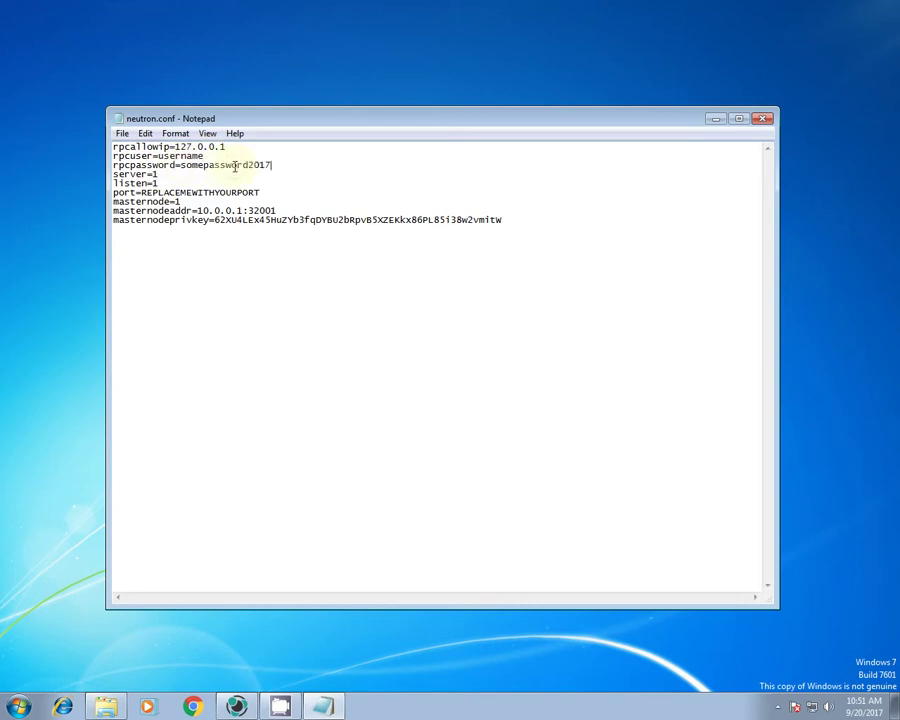
{"action": "left_click_drag", "start_coordinate": [141, 192], "coordinate": [264, 191]}
{"action": "type", "text": "32001"}
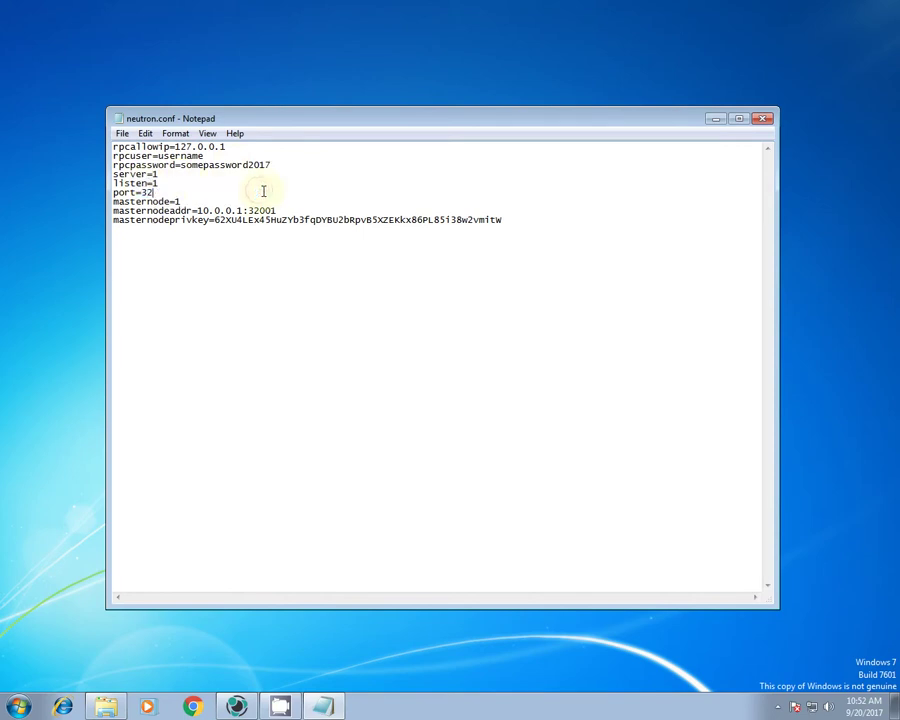
Add a staking=0 line at the end and save neutron.conf.
{"action": "left_click", "coordinate": [533, 218]}
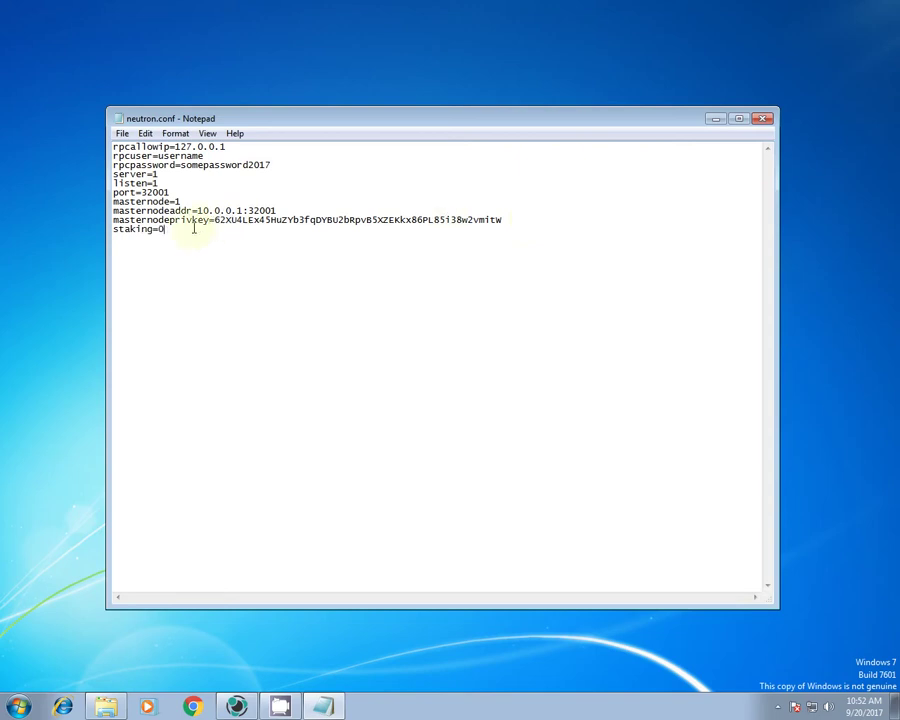
{"action": "left_click_drag", "start_coordinate": [188, 229], "coordinate": [94, 226]}
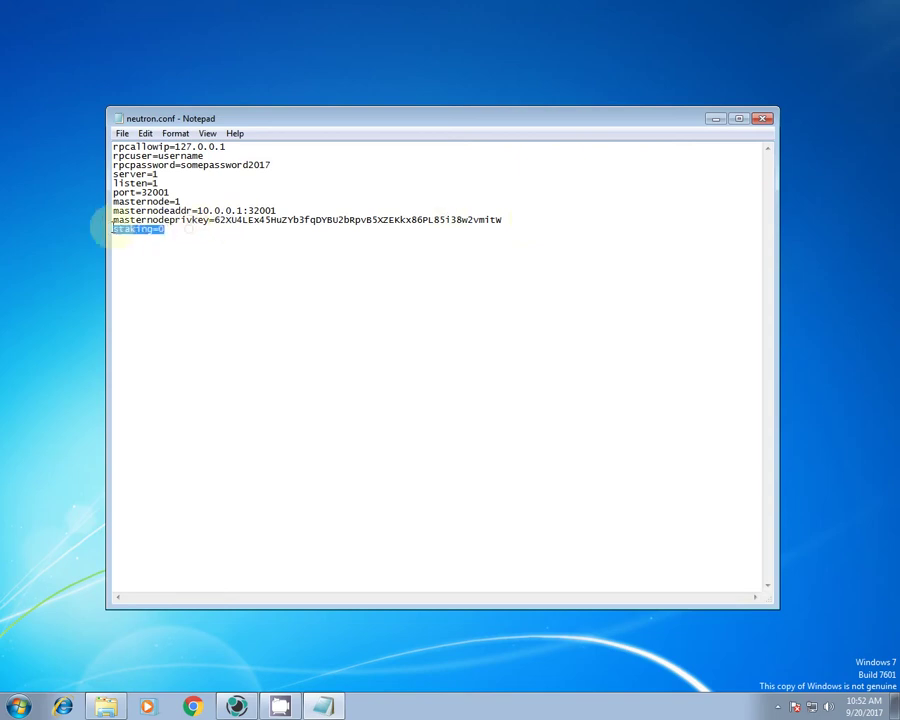
{"action": "left_click", "coordinate": [122, 134]}
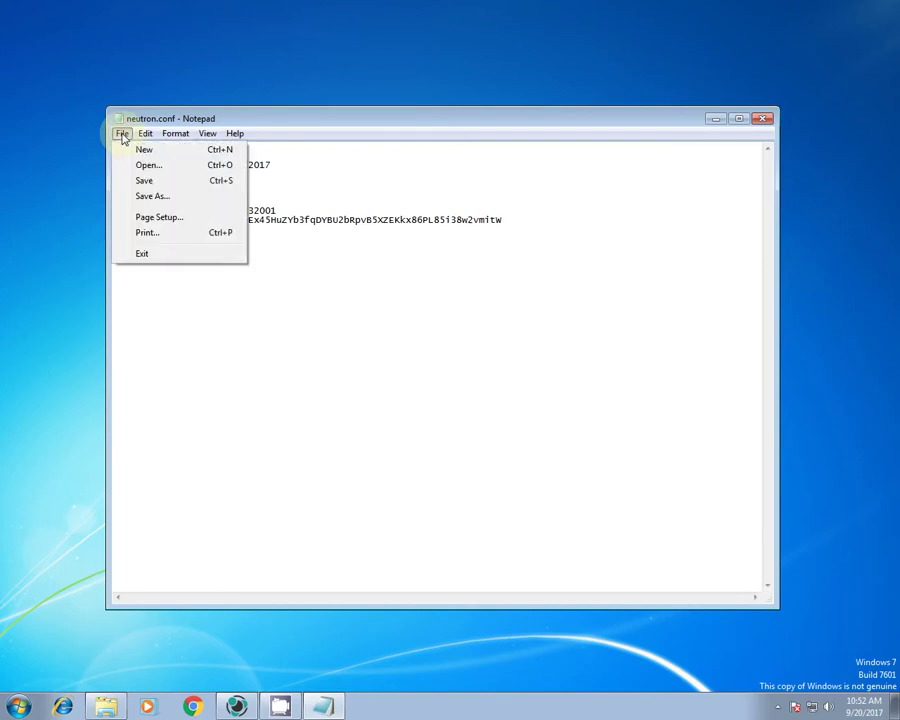
{"action": "left_click", "coordinate": [181, 183]}
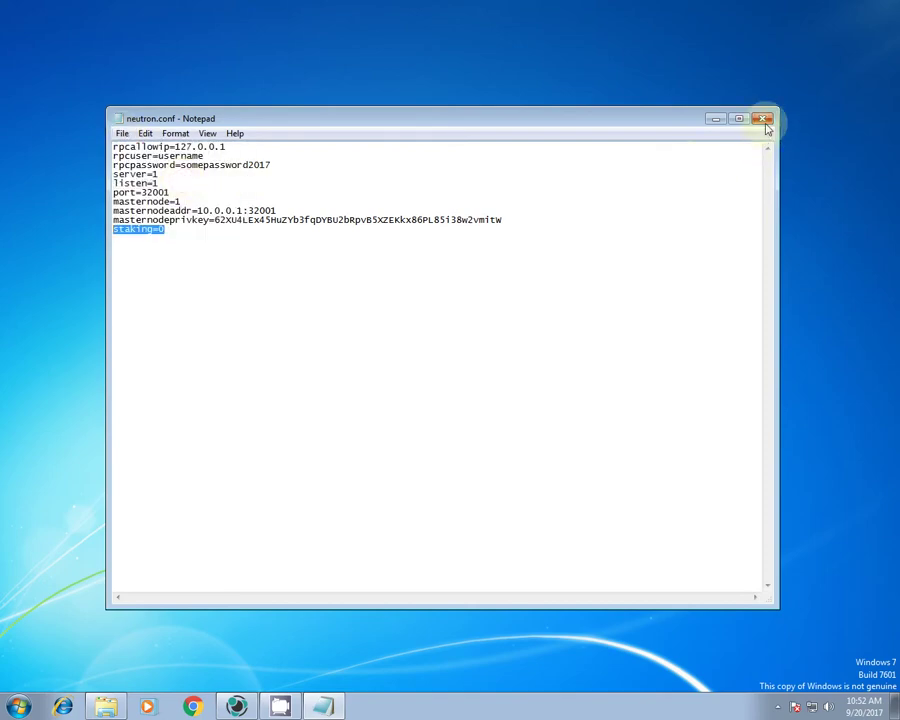
Close Notepad, the Neutron folder and the config template, then exit the wallet via File > Exit.
{"action": "left_click", "coordinate": [762, 118]}
{"action": "left_click", "coordinate": [718, 144]}
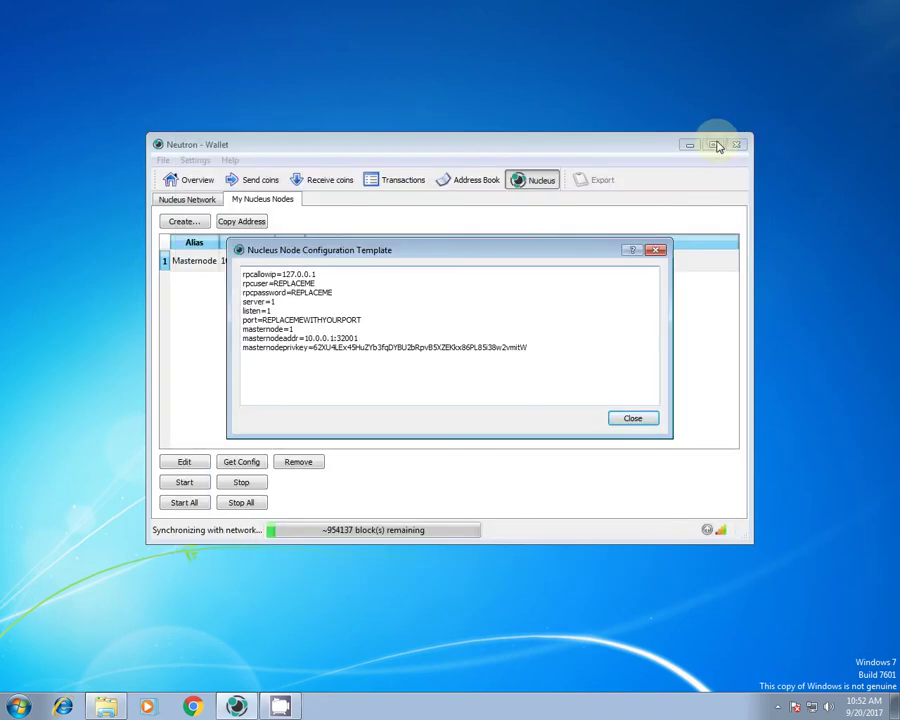
{"action": "left_click", "coordinate": [655, 251]}
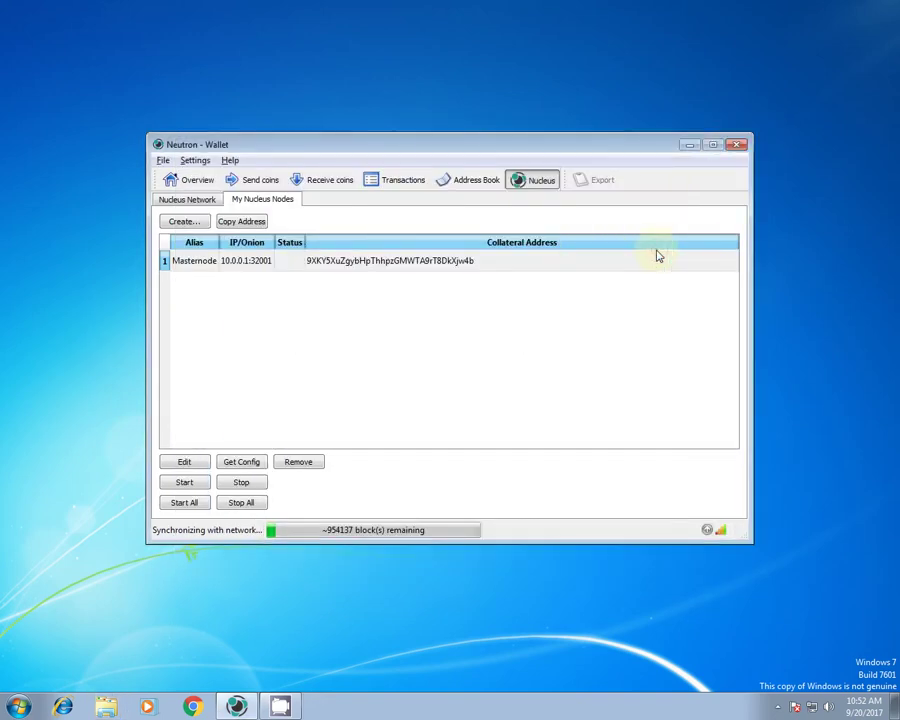
{"action": "mouse_move", "coordinate": [707, 534]}
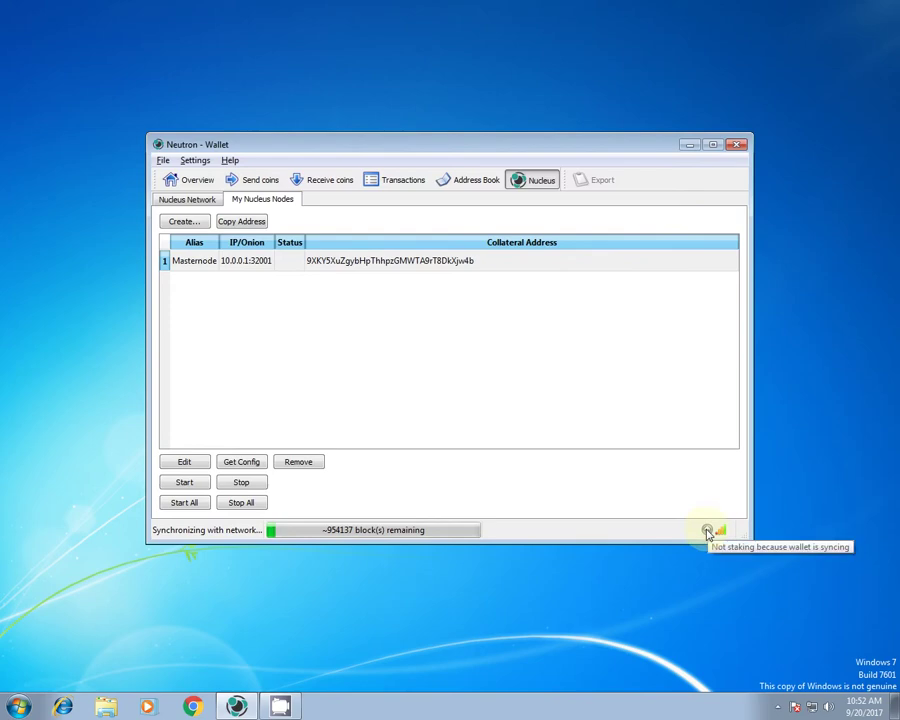
{"action": "left_click", "coordinate": [165, 161]}
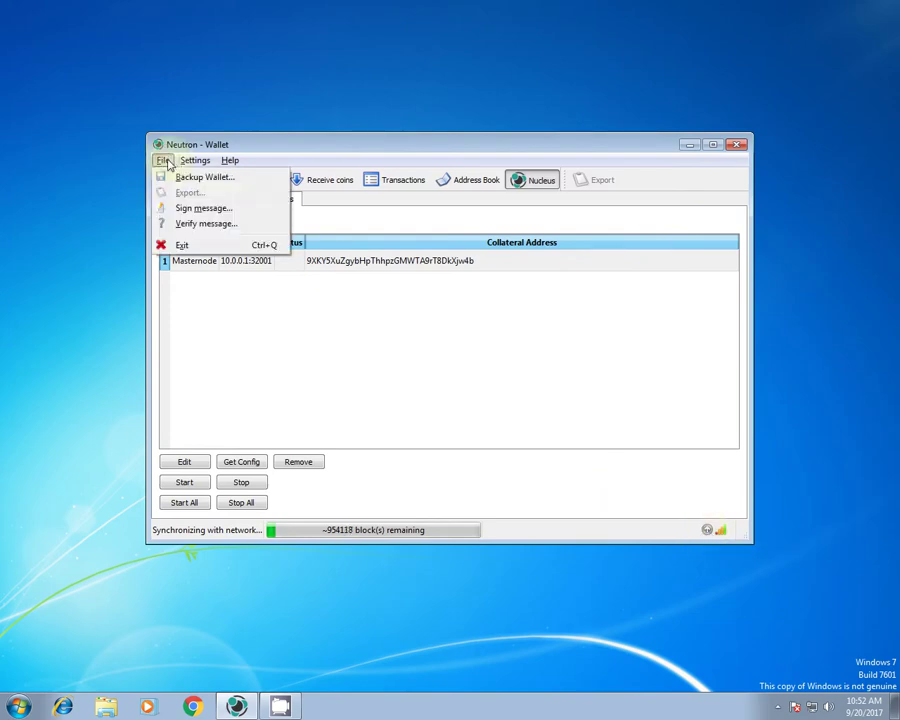
{"action": "left_click", "coordinate": [182, 245]}
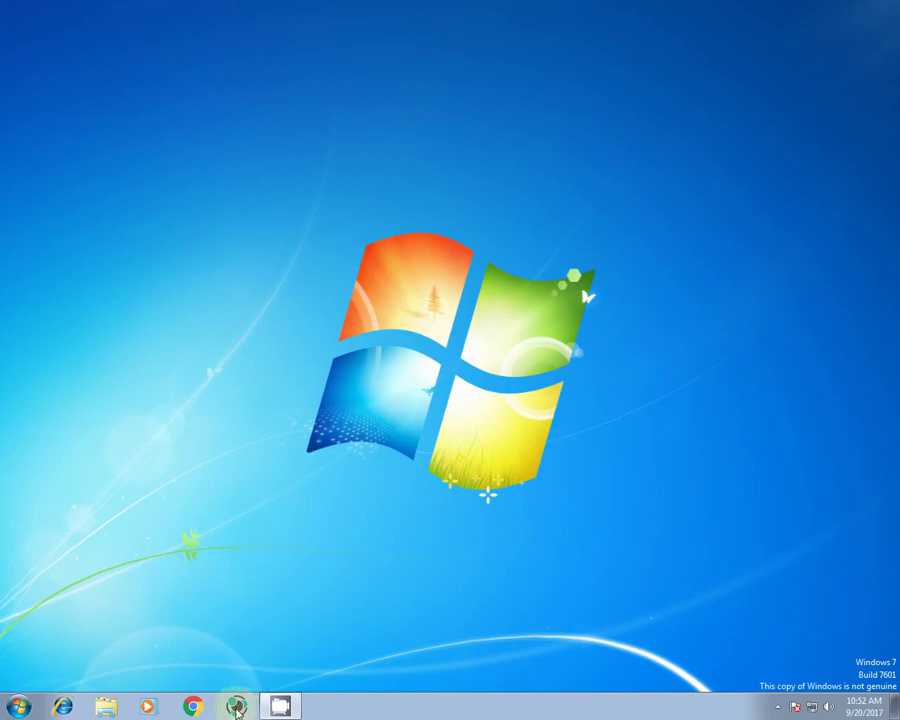
Relaunch Neutron Wallet from the taskbar, allowing it past the security warning.
{"action": "left_click", "coordinate": [237, 707]}
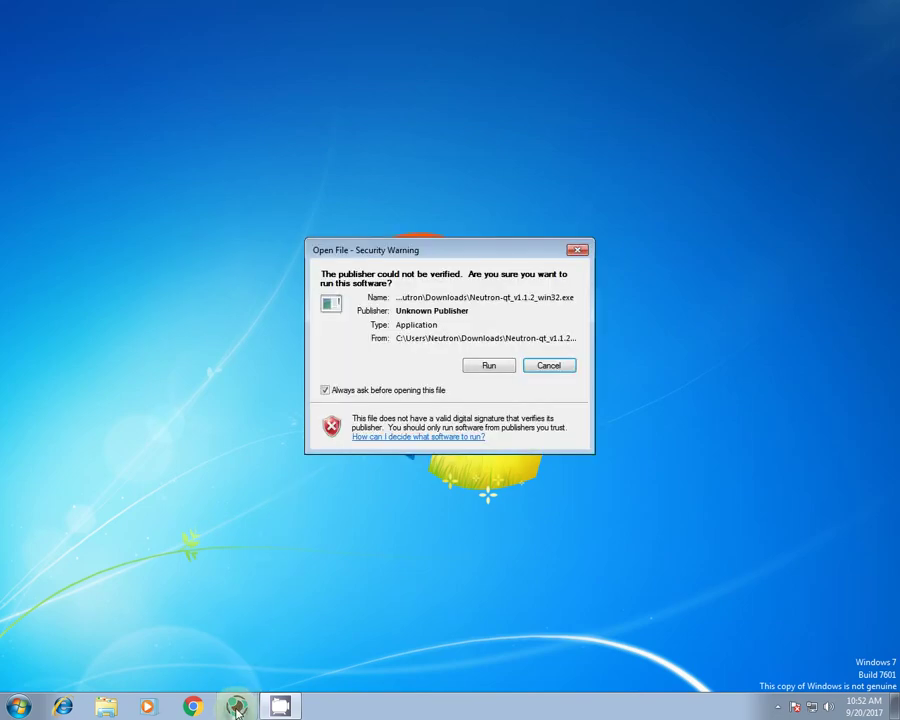
{"action": "left_click", "coordinate": [490, 366]}
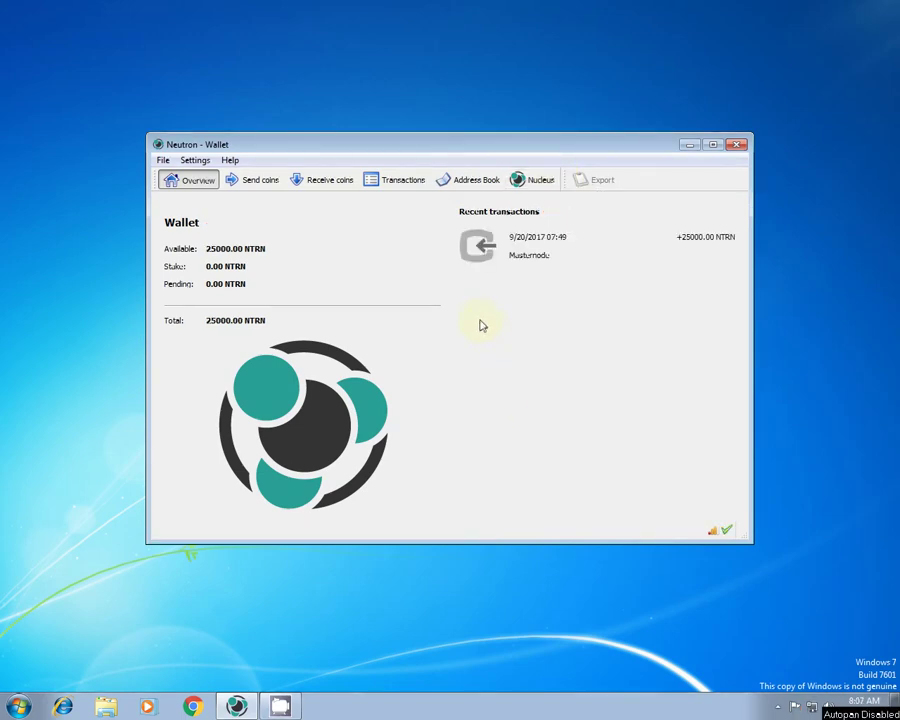
Check the recent transaction's confirmations and view the Transactions list with the 25000.00 receipt.
{"action": "mouse_move", "coordinate": [486, 249]}
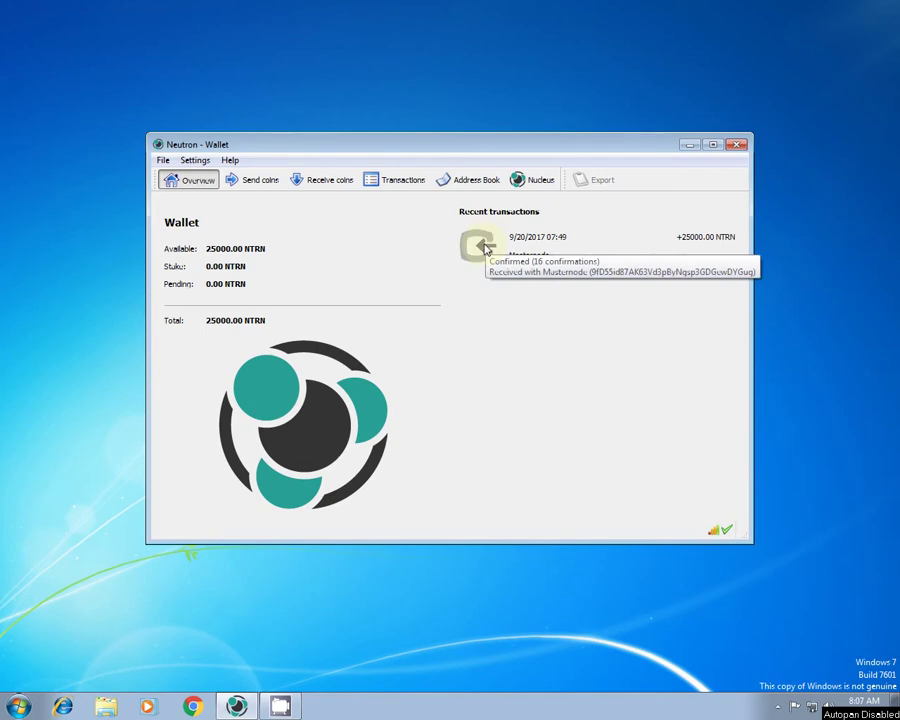
{"action": "left_click", "coordinate": [393, 187]}
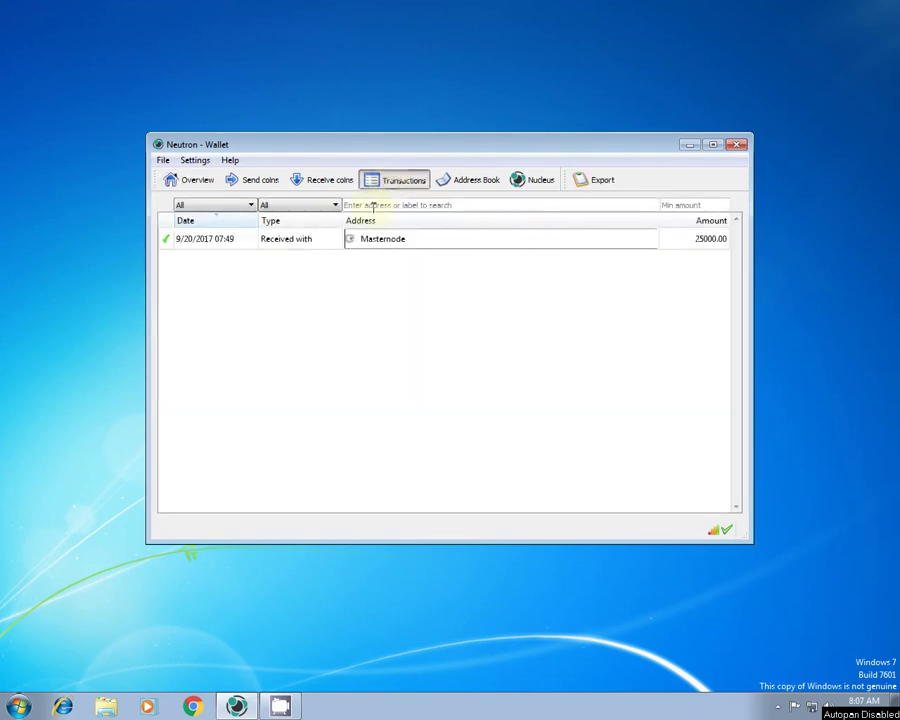
{"action": "mouse_move", "coordinate": [170, 250]}
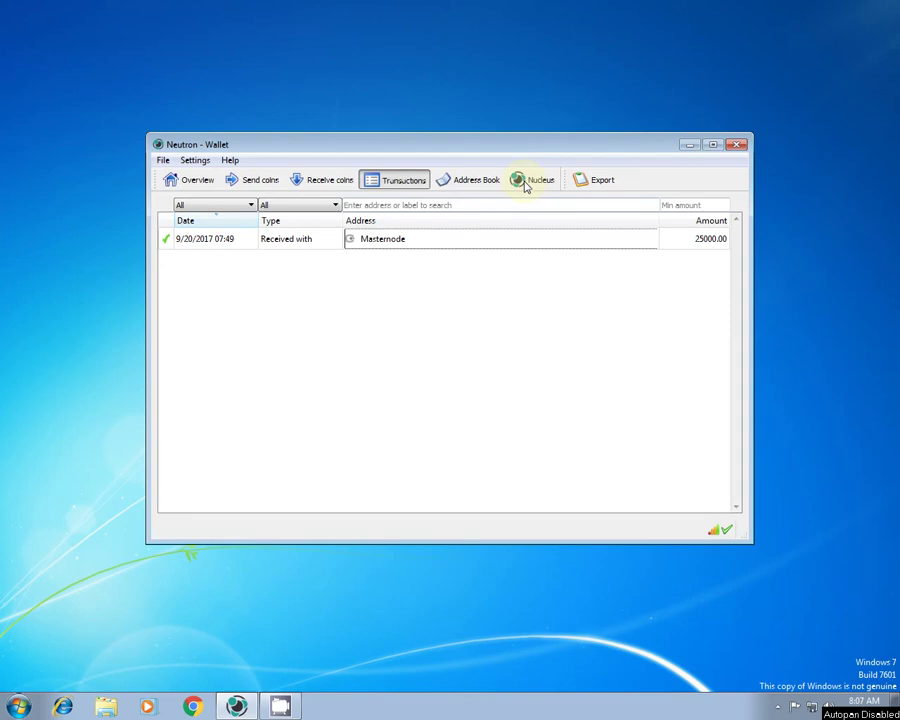
Start the Masternode at 10.0.0.1:32001 from the Nucleus list, then return to Overview.
{"action": "left_click", "coordinate": [525, 183]}
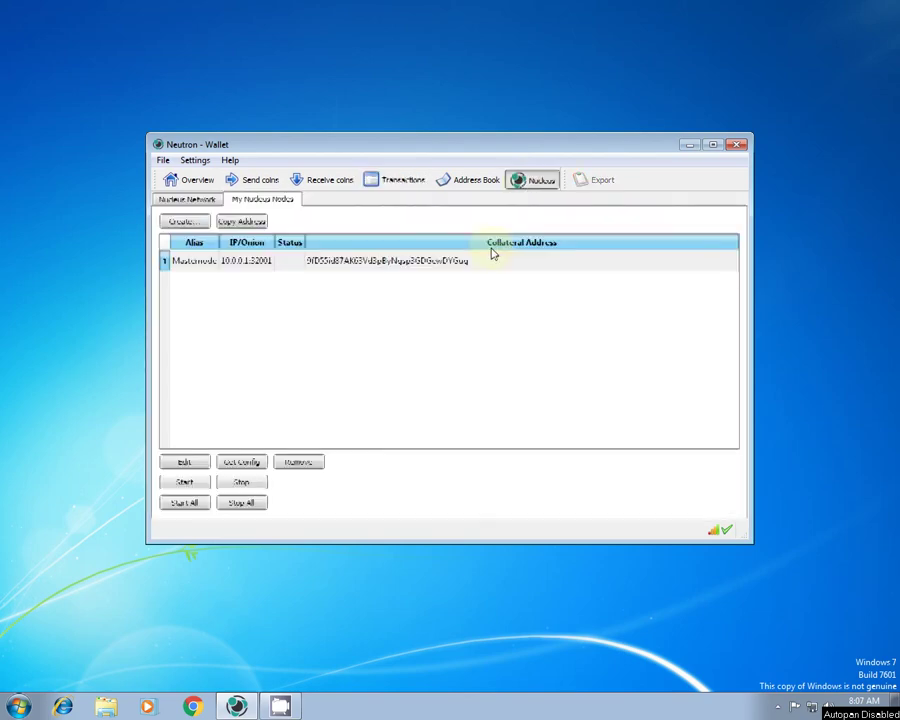
{"action": "left_click", "coordinate": [283, 261]}
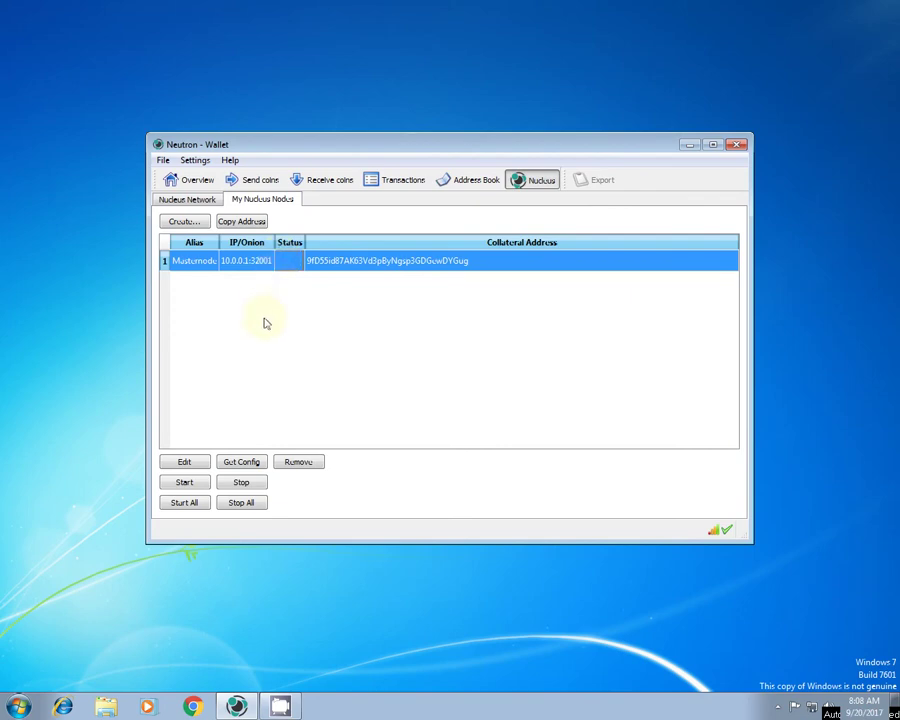
{"action": "left_click", "coordinate": [193, 485]}
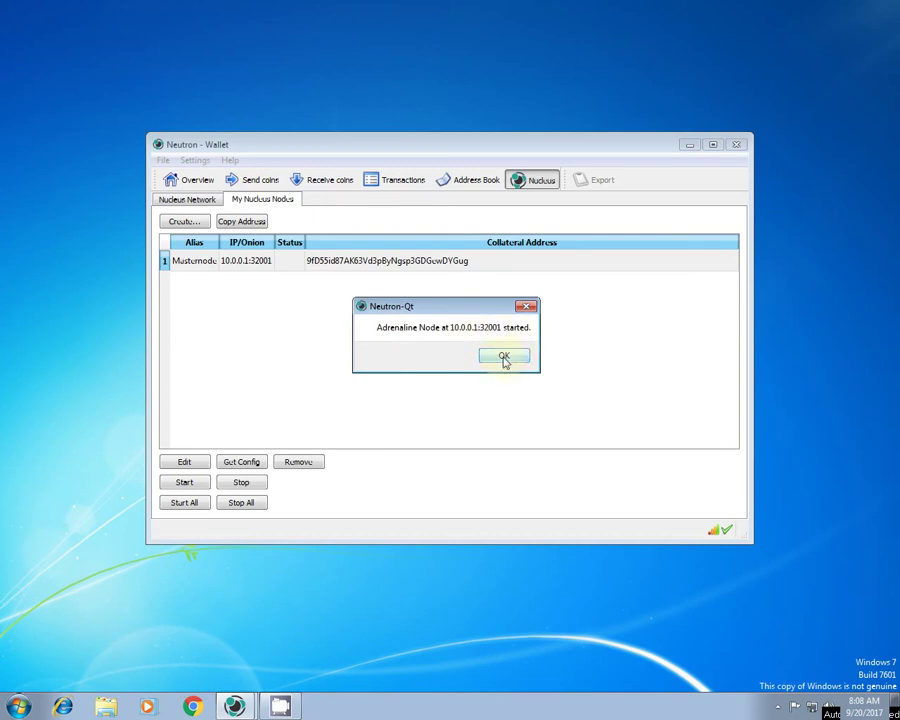
{"action": "left_click", "coordinate": [505, 360]}
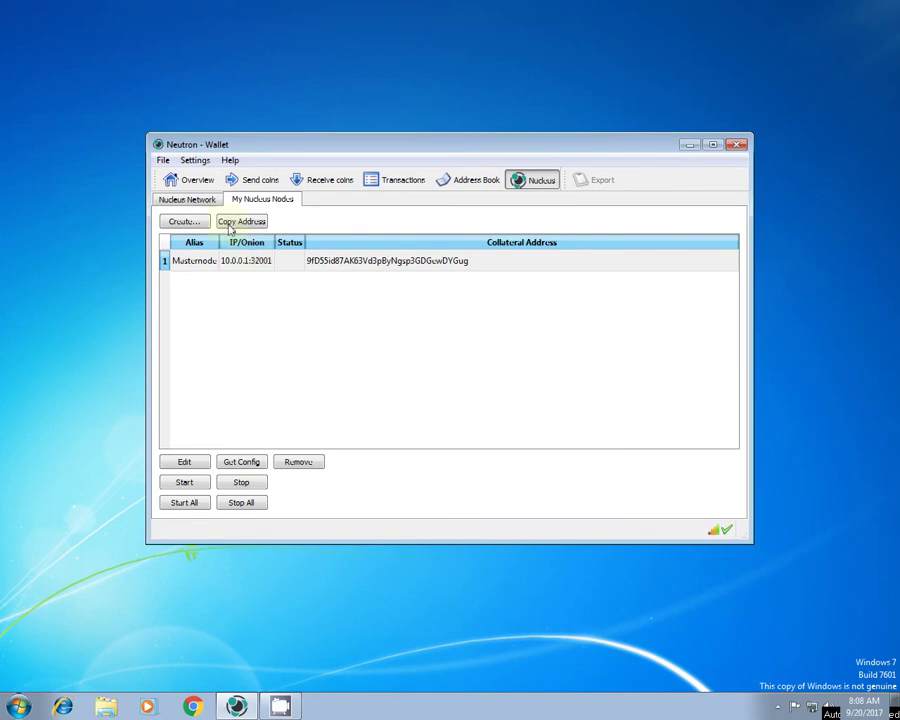
{"action": "left_click", "coordinate": [196, 182]}
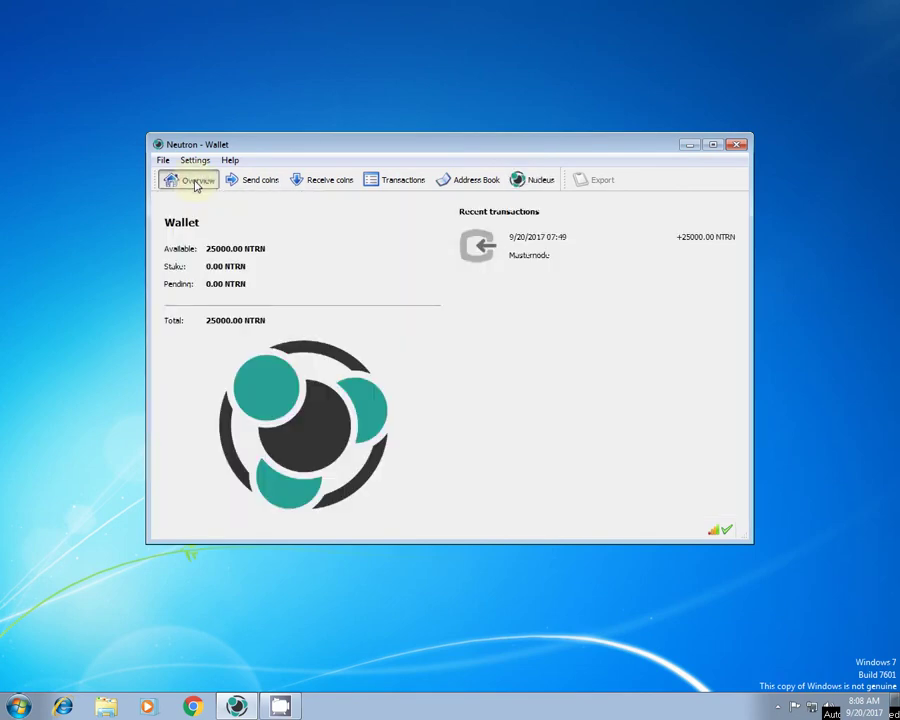